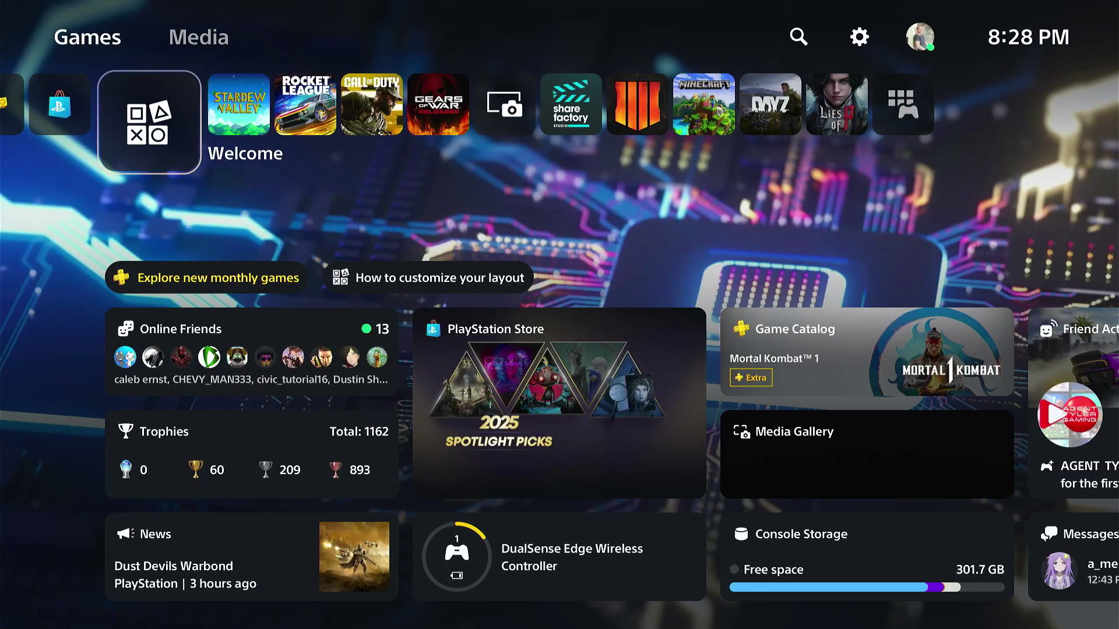
Open Settings from the gear icon on the Home screen.
{"action": "key", "text": "Up"}
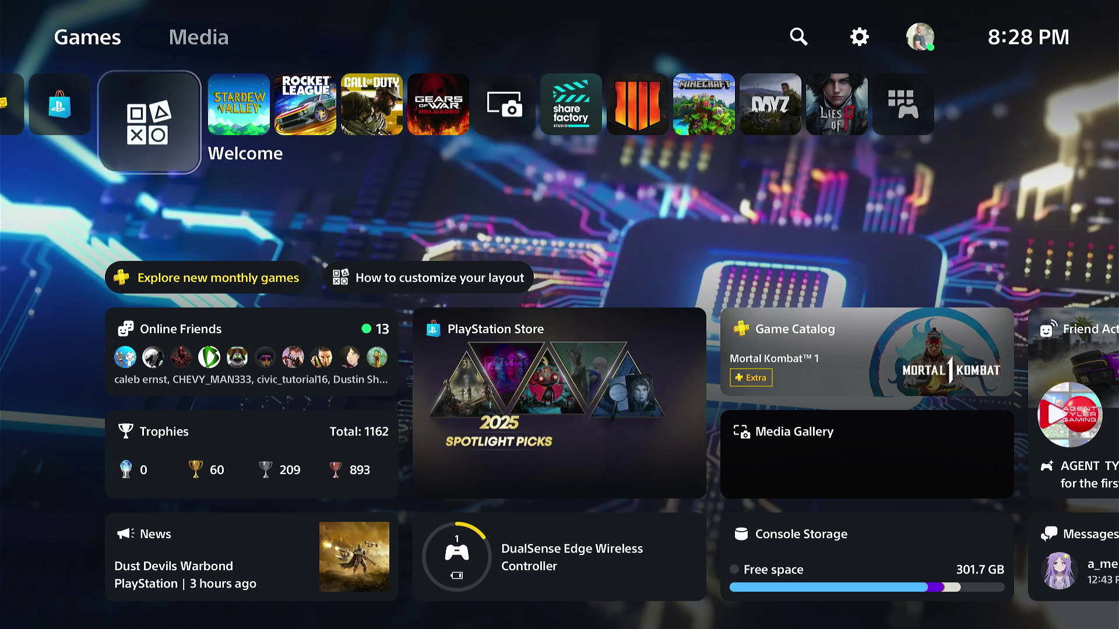
{"action": "key", "text": "Right"}
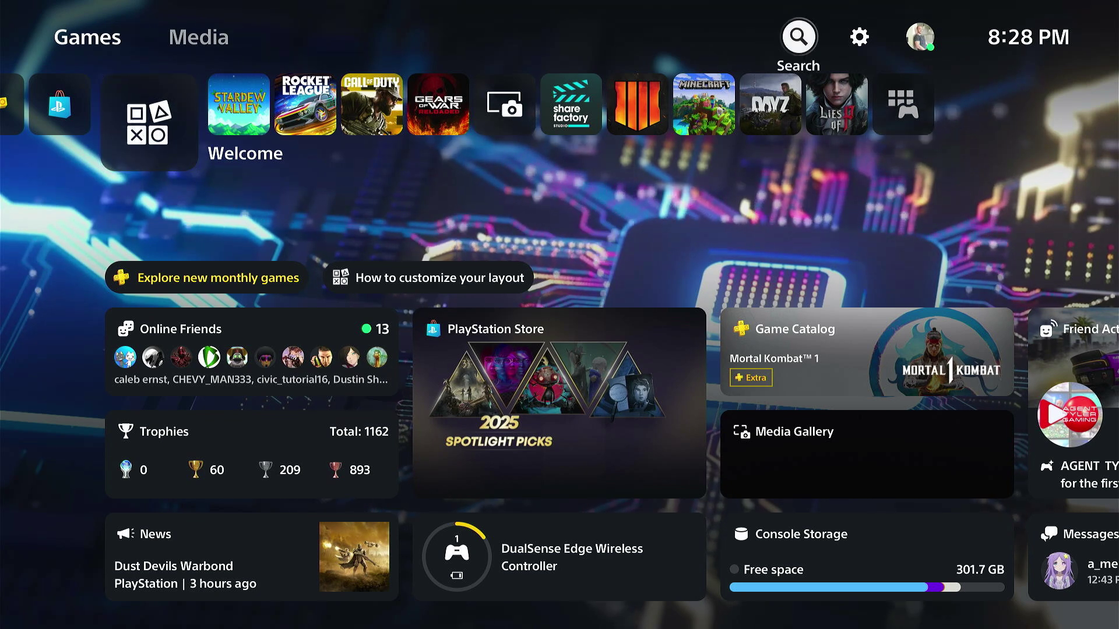
{"action": "key", "text": "Right"}
{"action": "key", "text": "Return"}
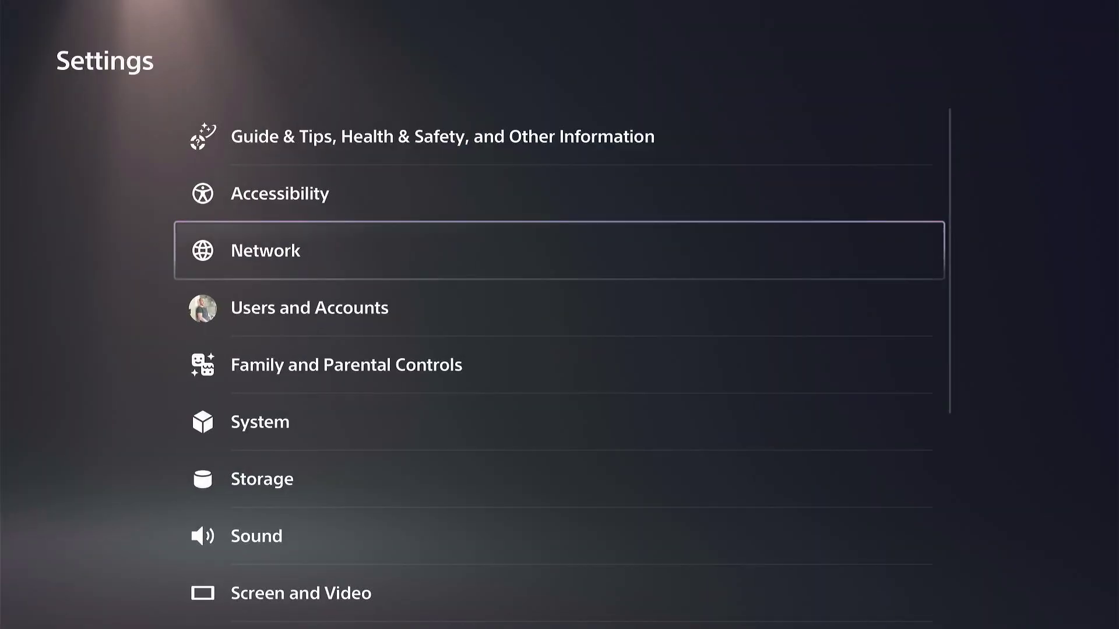
Go to Network settings and highlight Set Up Internet Connection.
{"action": "key", "text": "Return"}
{"action": "key", "text": "Down"}
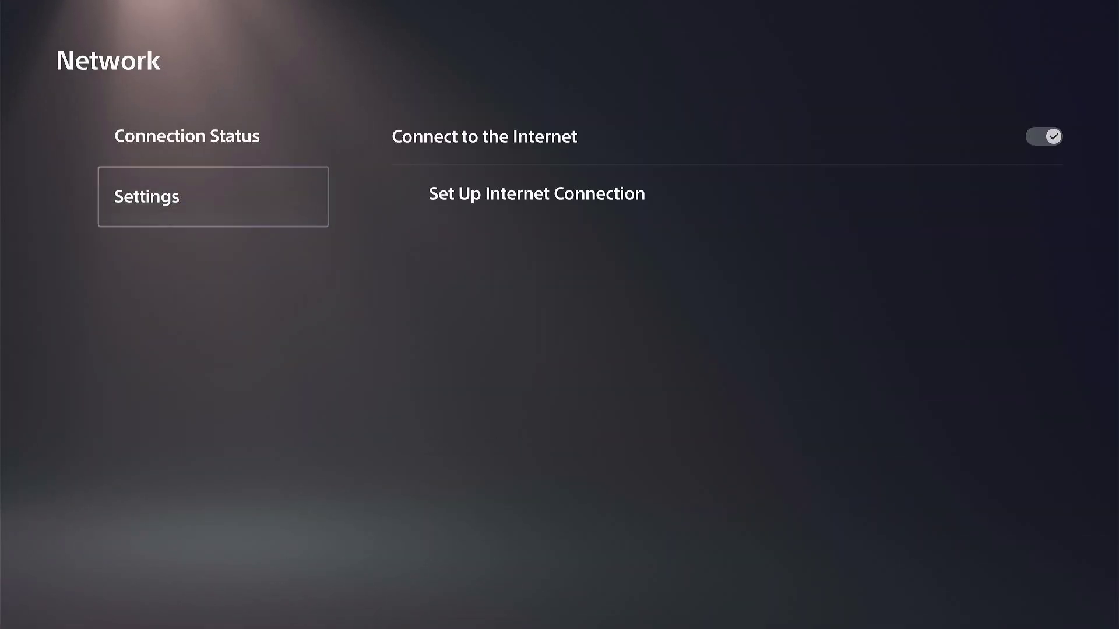
{"action": "key", "text": "Right"}
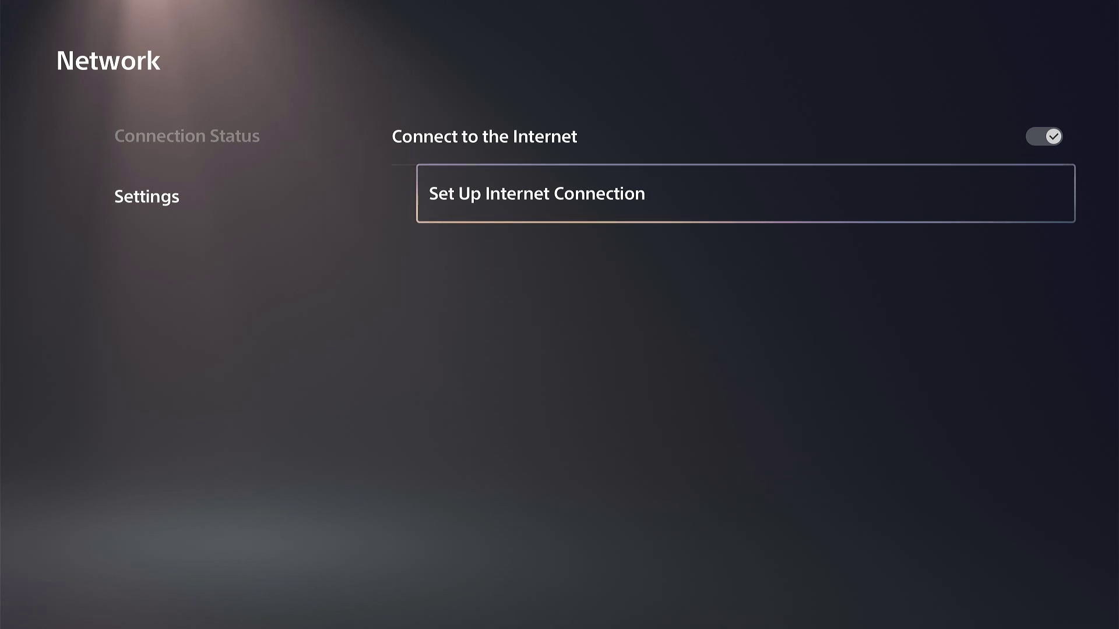
Open Set Up Internet Connection and zoom in on the connected network.
{"action": "key", "text": "Return"}
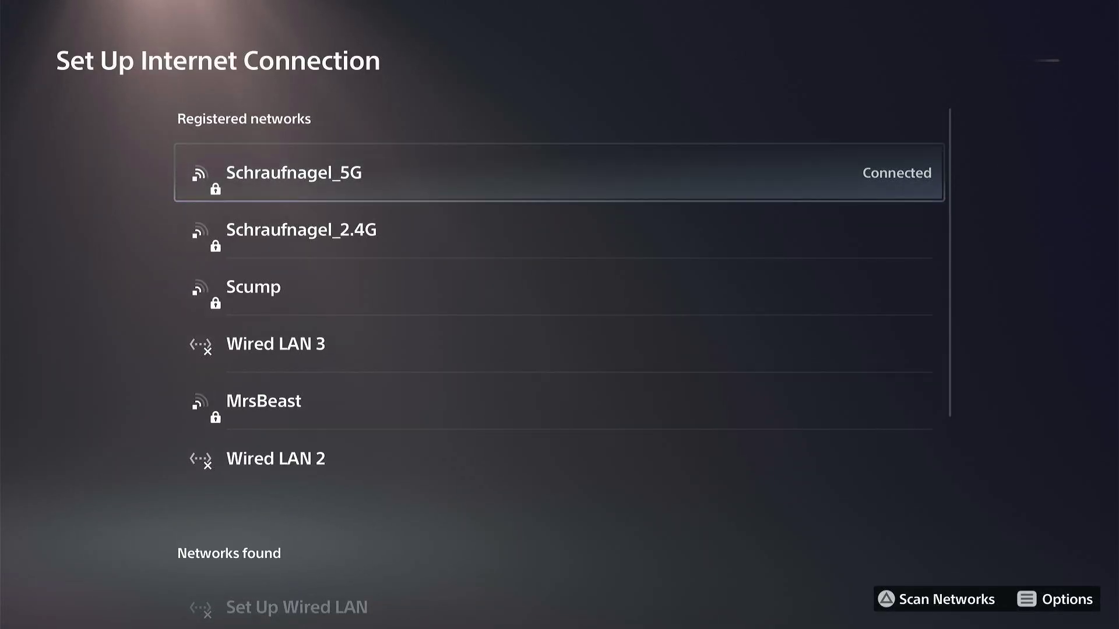
{"action": "key", "text": "super+plus"}
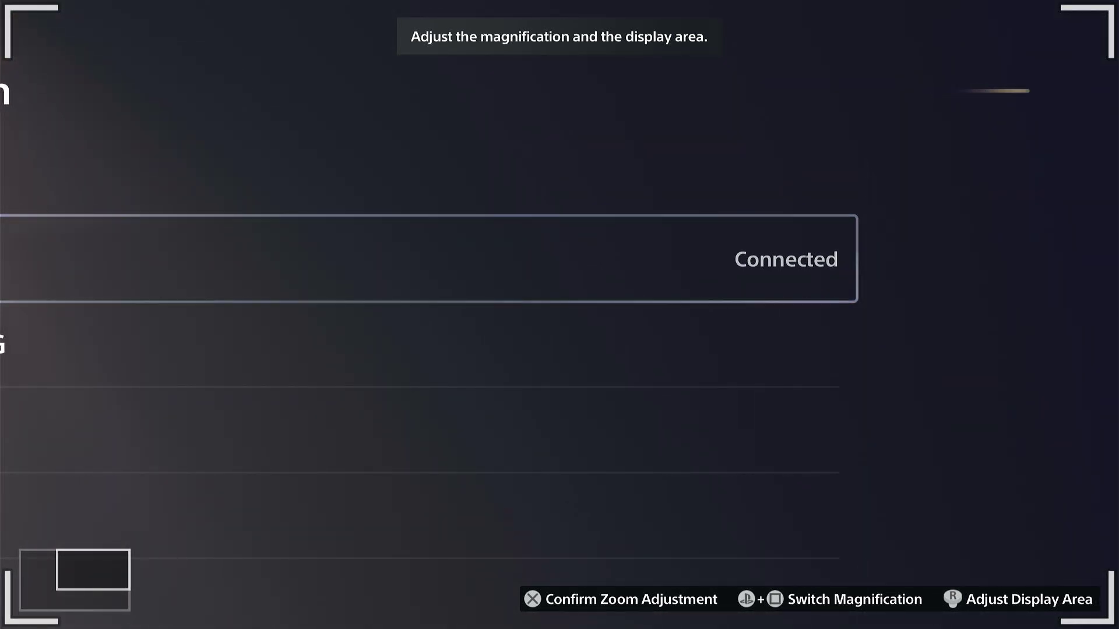
{"action": "key", "text": "Return"}
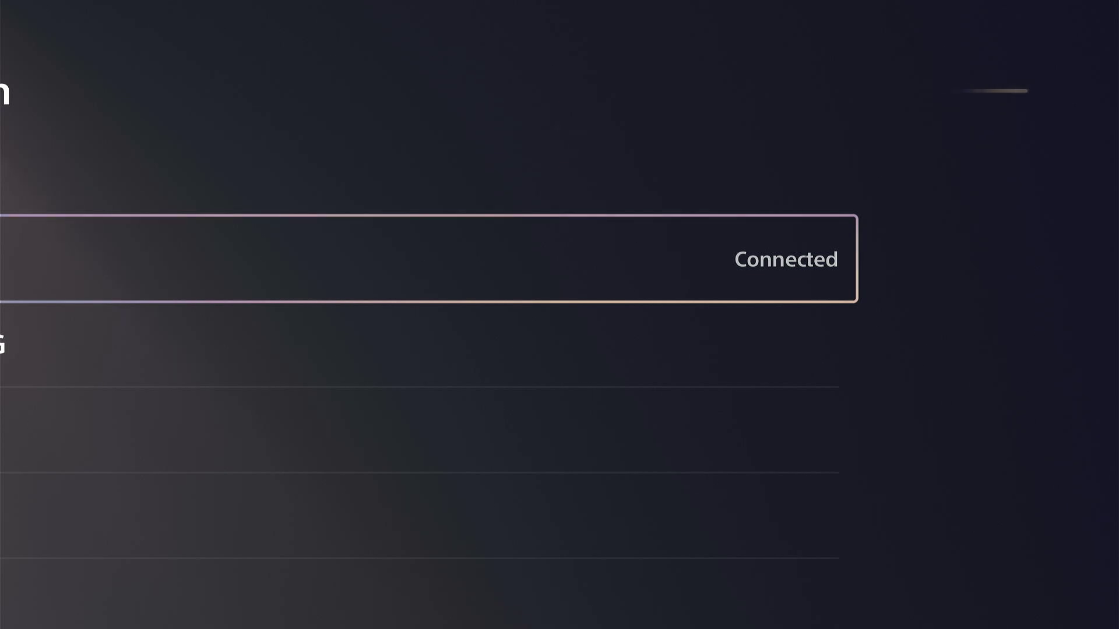
{"action": "key", "text": "Escape"}
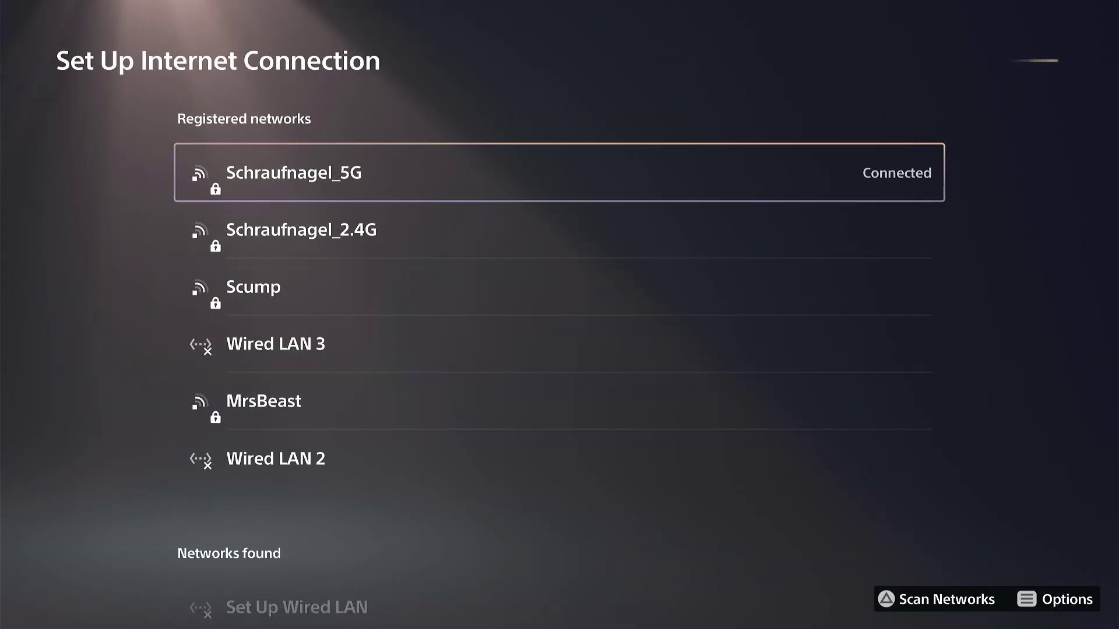
Move to EC-LINK WIFI under Networks found and zoom in on that section.
{"action": "key", "text": "Down"}
{"action": "key", "text": "Down"}
{"action": "key", "text": "Down"}
{"action": "key", "text": "Up"}
{"action": "key", "text": "Up"}
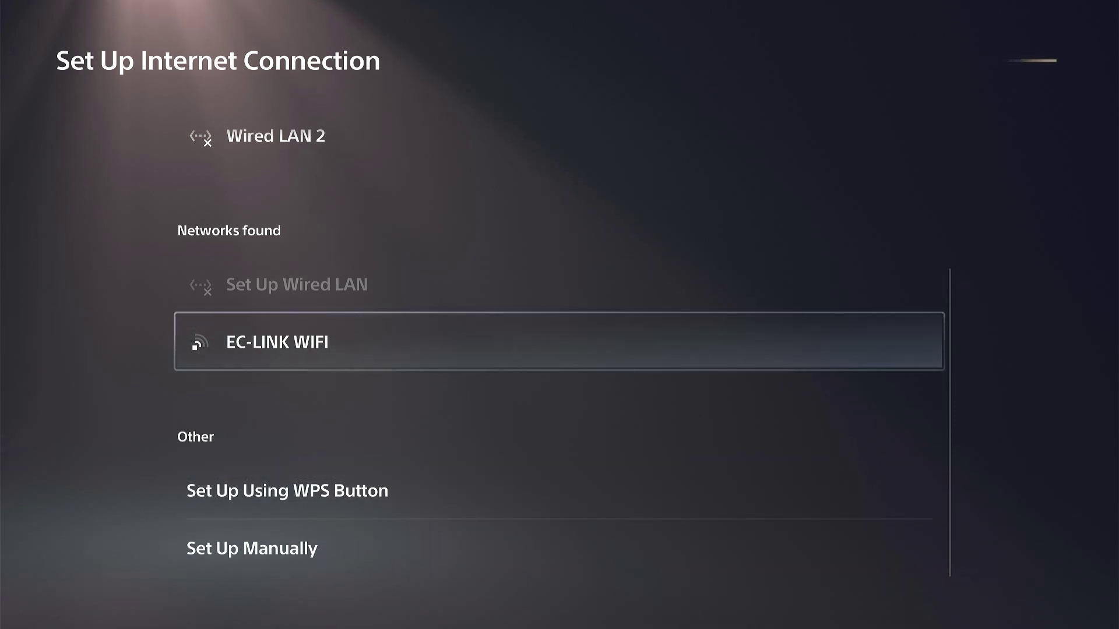
{"action": "key", "text": "super+z"}
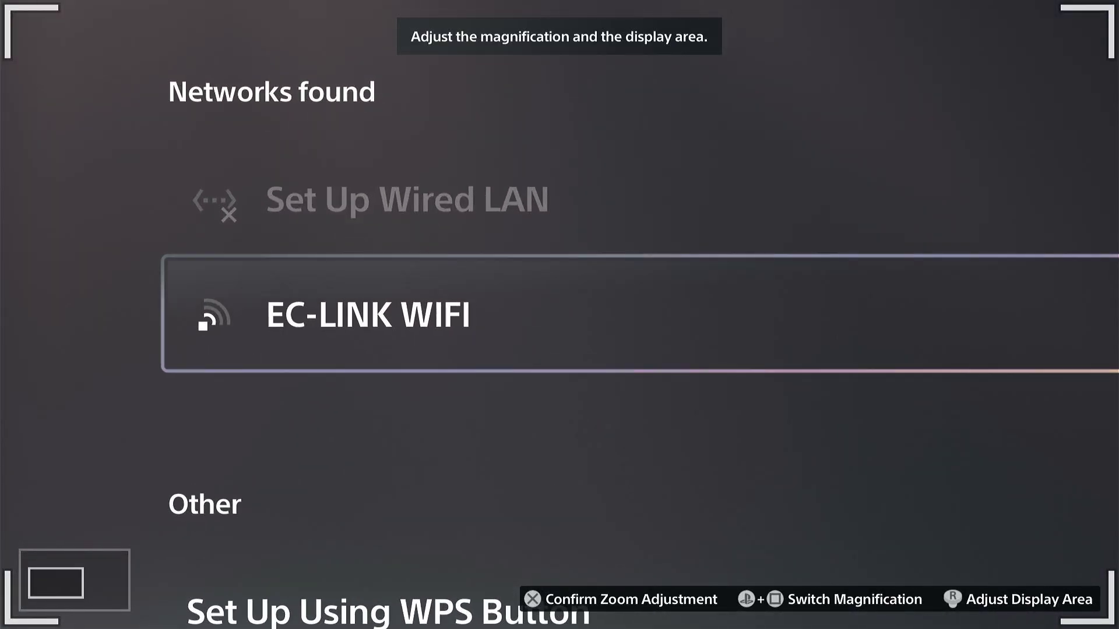
{"action": "key", "text": "Escape"}
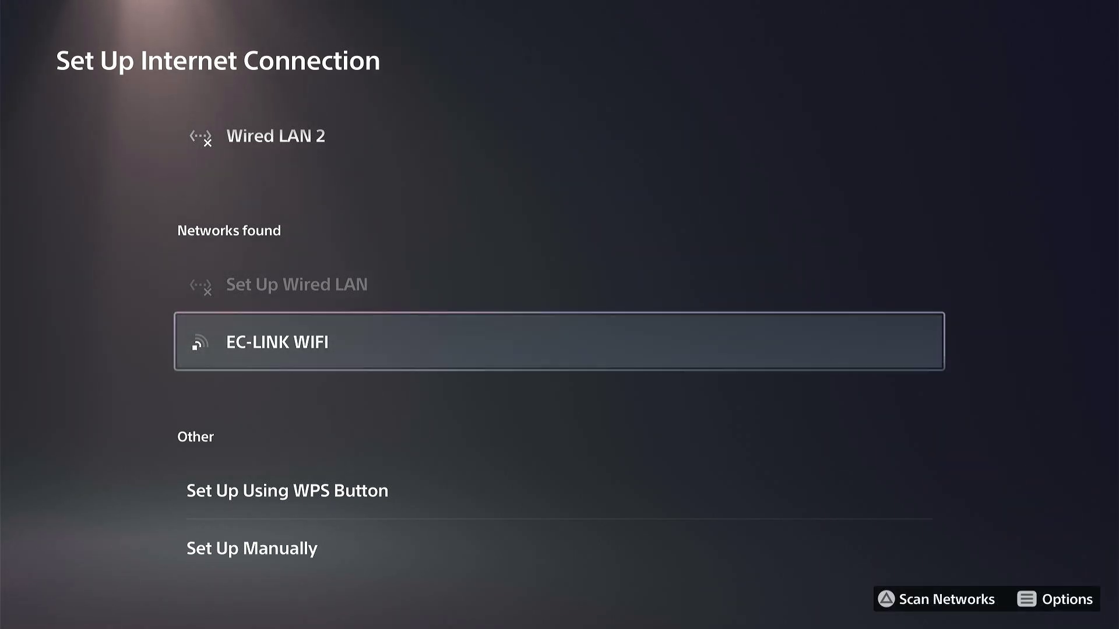
Rescan networks from the Options menu and move down toward Schraufnagel_2.4G.
{"action": "key", "text": "F1"}
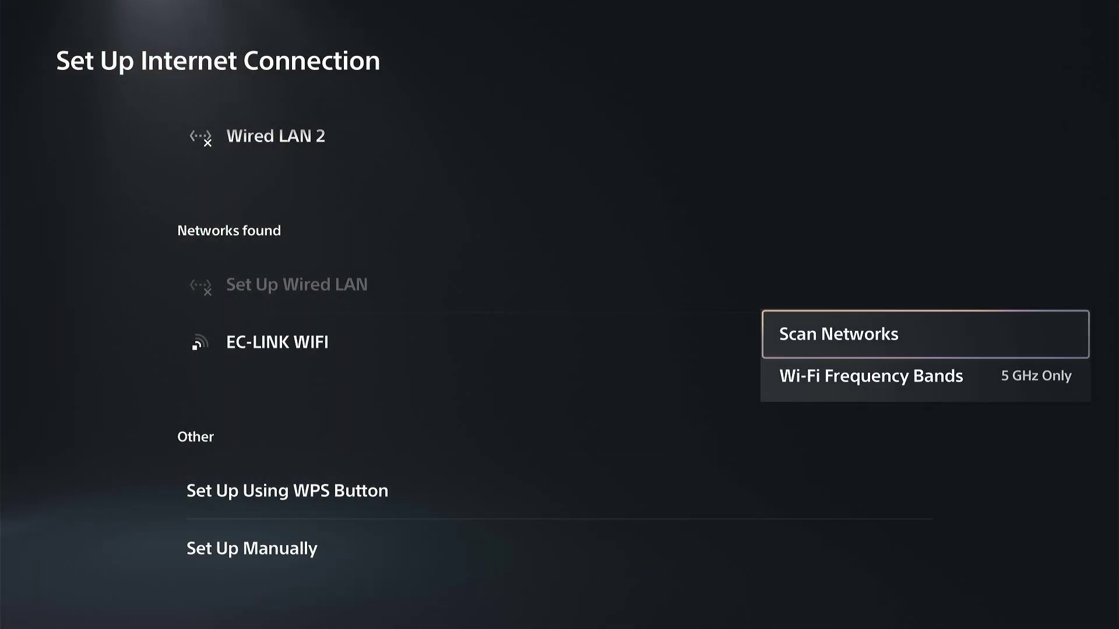
{"action": "key", "text": "Return"}
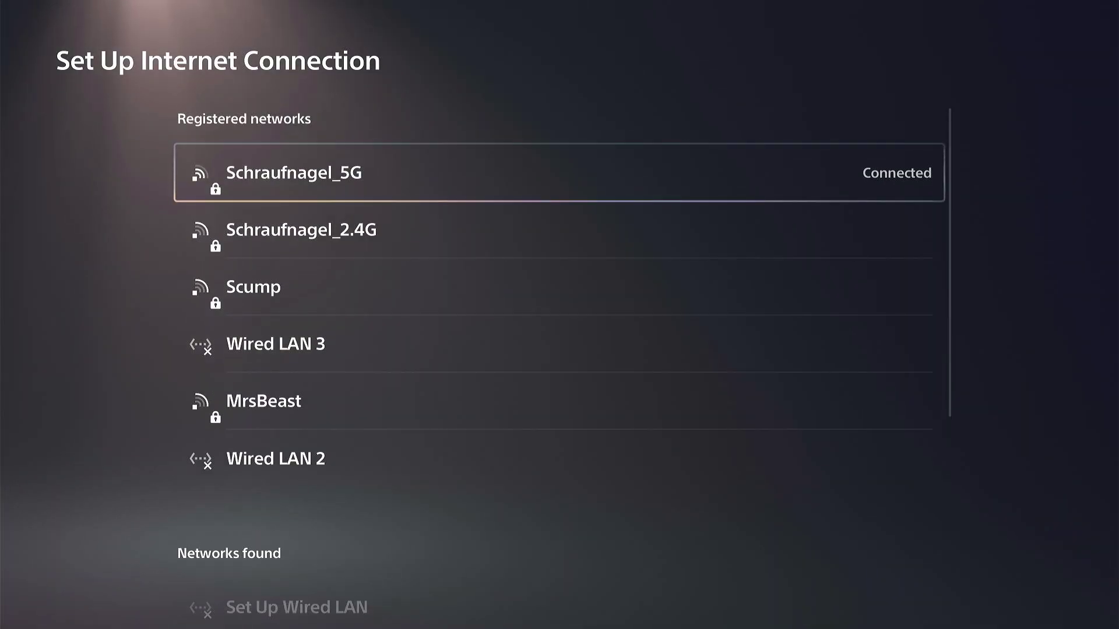
{"action": "key", "text": "Down"}
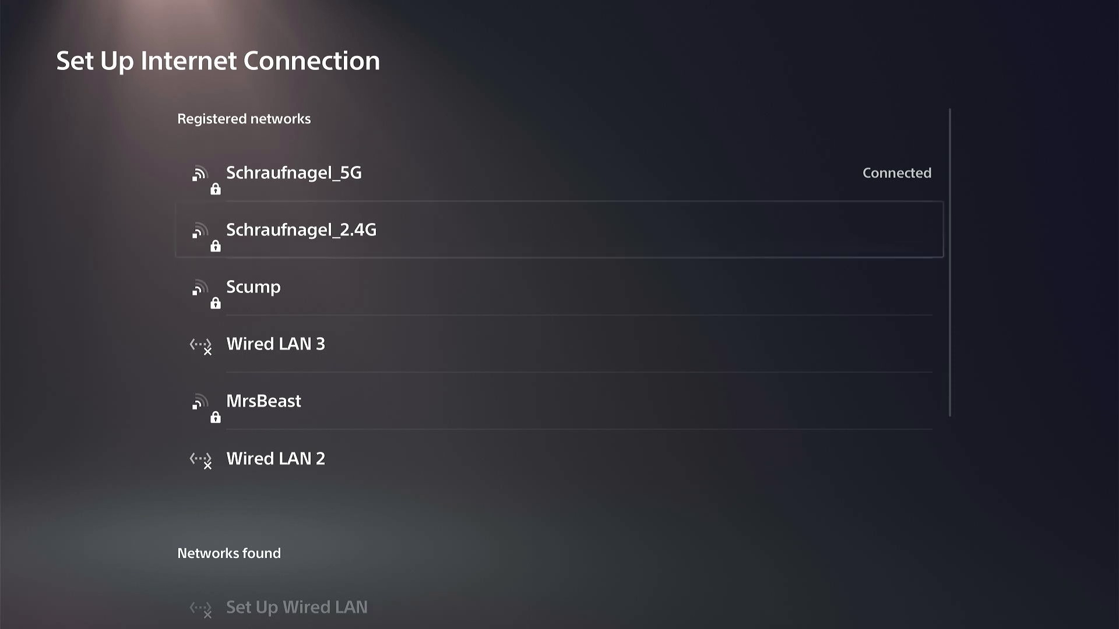
{"action": "key", "text": "Down"}
{"action": "key", "text": "Down"}
{"action": "key", "text": "Down"}
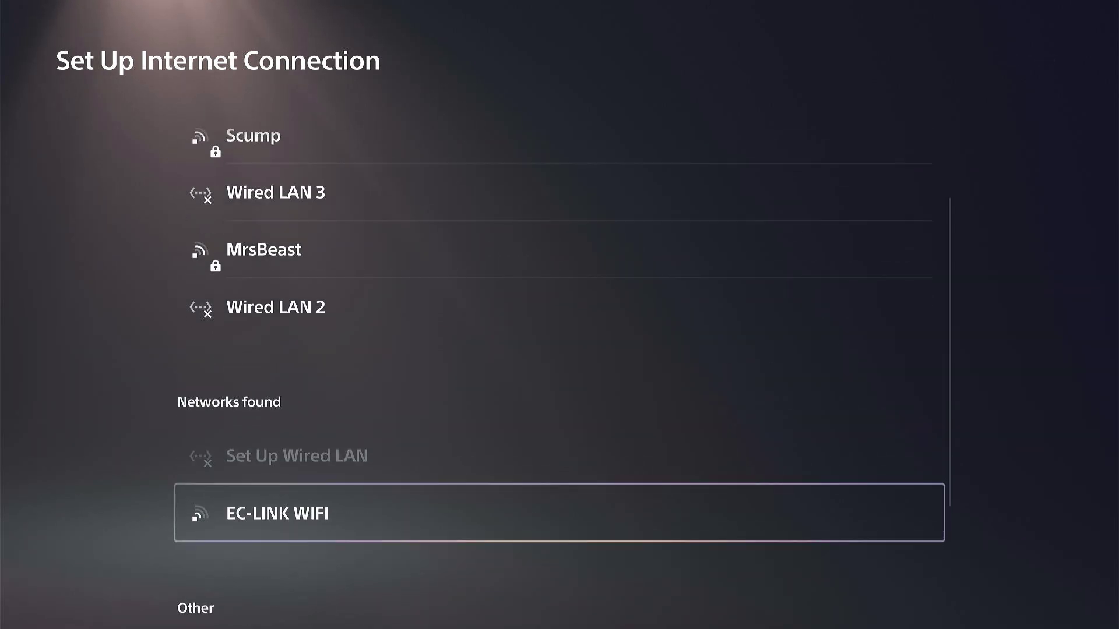
Scroll the refreshed list, then return up past Set Up Wired LAN to Schraufnagel_5G.
{"action": "key", "text": "Down"}
{"action": "key", "text": "Down"}
{"action": "key", "text": "Up"}
{"action": "key", "text": "Up"}
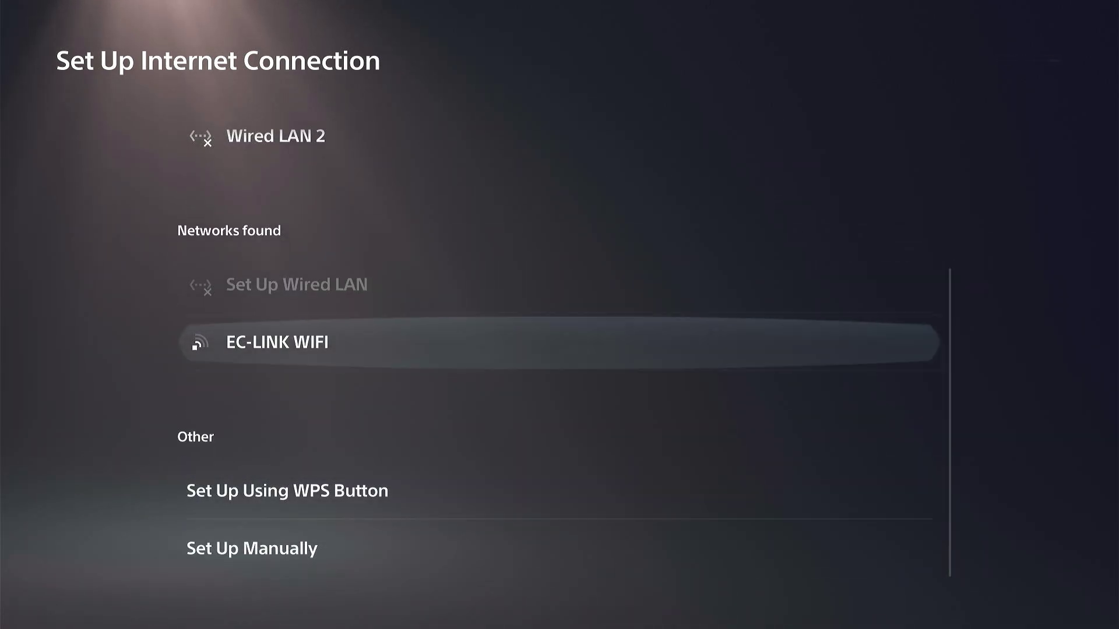
{"action": "key", "text": "Up"}
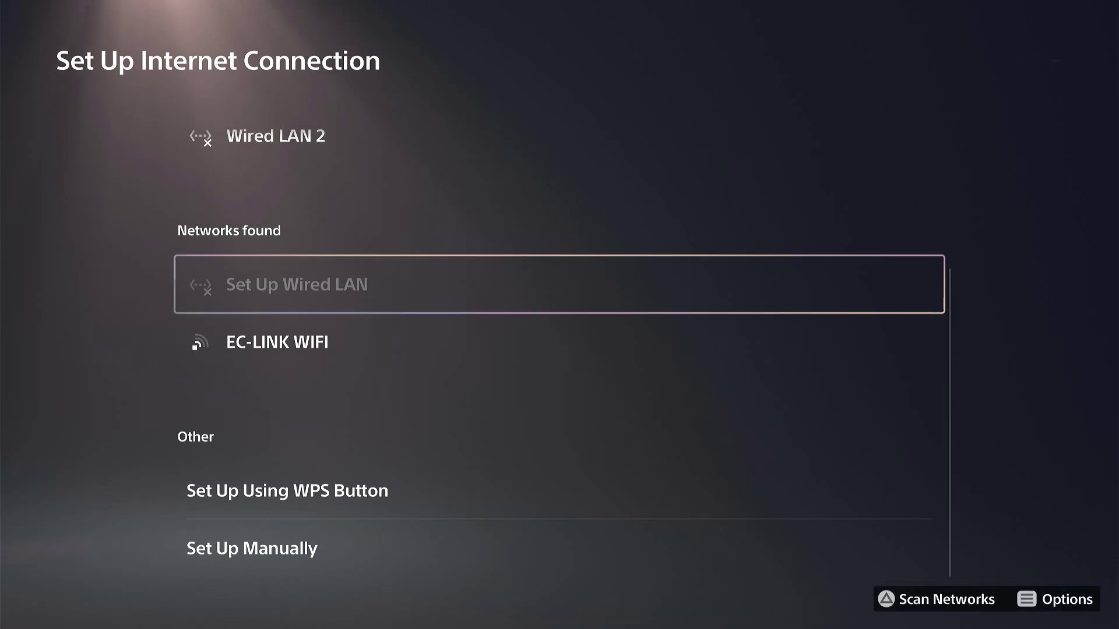
{"action": "key", "text": "Up"}
{"action": "key", "text": "Up"}
{"action": "key", "text": "Up"}
{"action": "key", "text": "Up"}
{"action": "key", "text": "Up"}
{"action": "key", "text": "Up"}
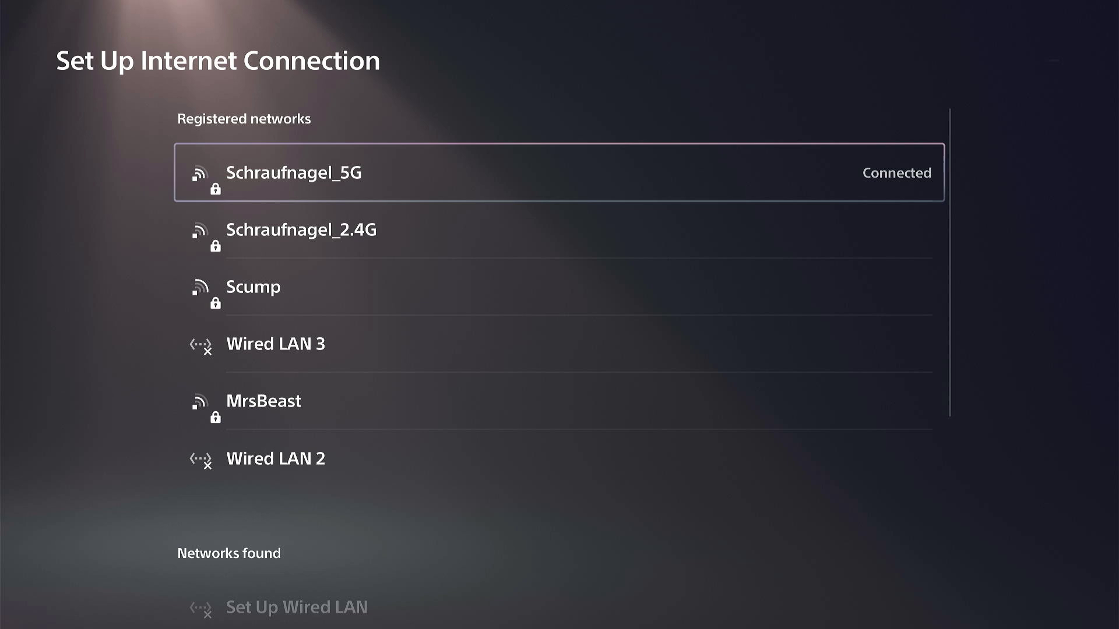
{"action": "key", "text": "Down"}
{"action": "key", "text": "Down"}
{"action": "key", "text": "Menu"}
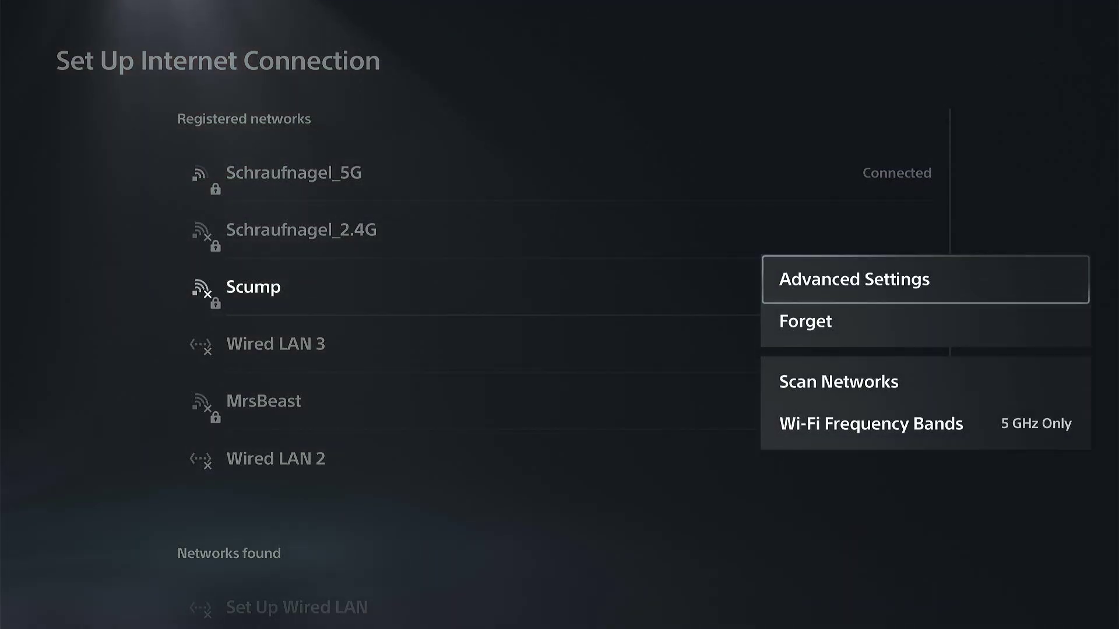
{"action": "key", "text": "Down"}
{"action": "key", "text": "Down"}
{"action": "key", "text": "Down"}
{"action": "key", "text": "Return"}
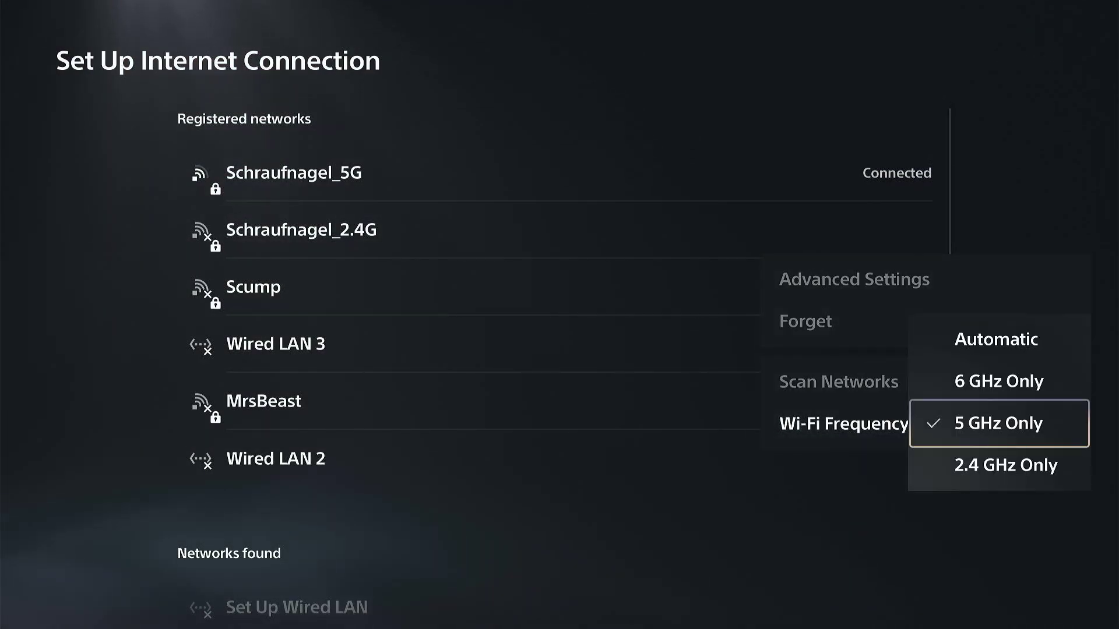
{"action": "key", "text": "Up"}
{"action": "key", "text": "Up"}
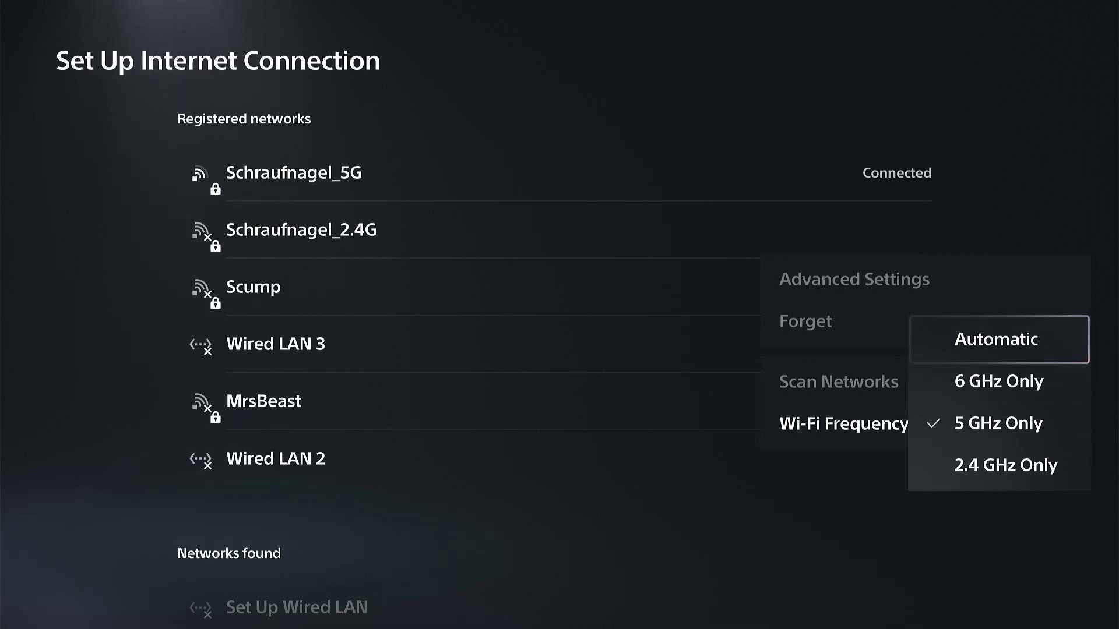
{"action": "key", "text": "Escape"}
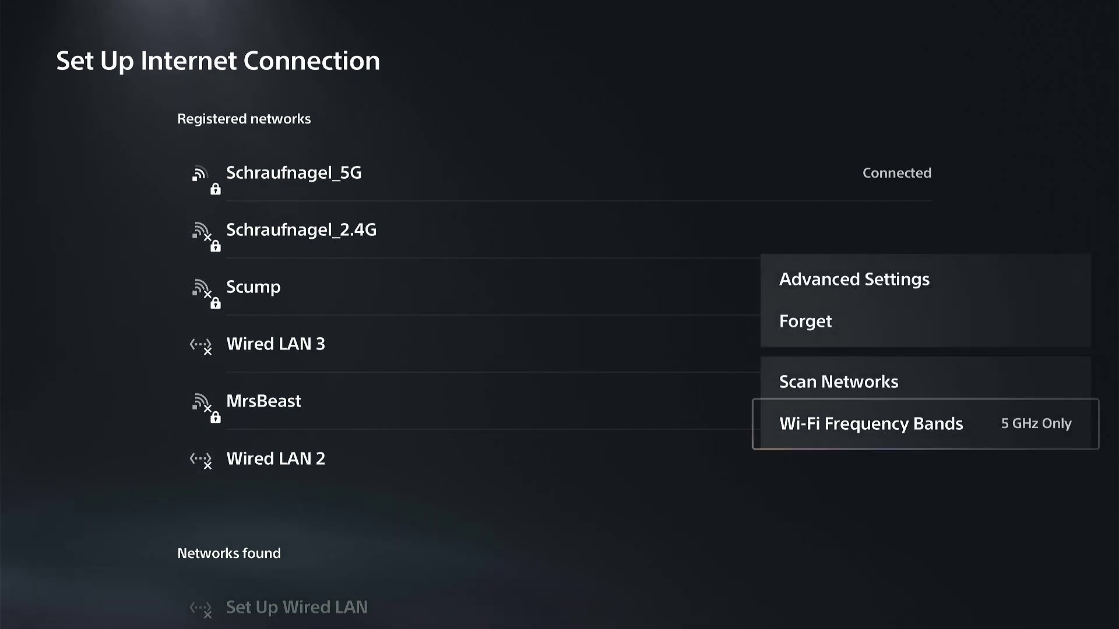
{"action": "key", "text": "Escape"}
{"action": "key", "text": "Up"}
{"action": "key", "text": "Up"}
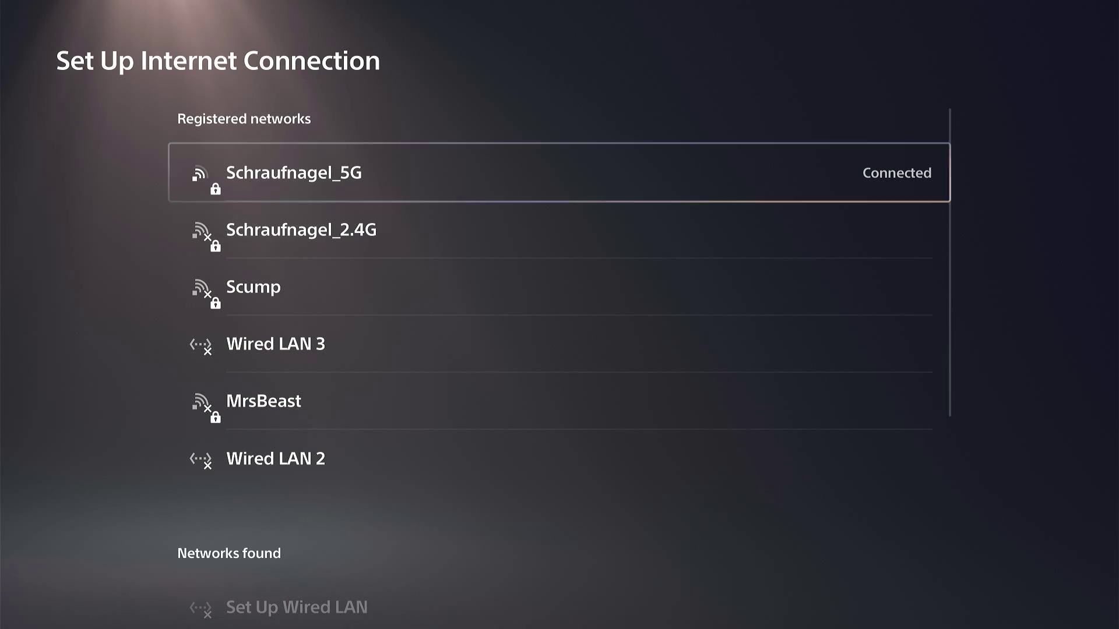
Review Schraufnagel_5G's Advanced Settings from Password down to MTU, ending on Proxy Server.
{"action": "key", "text": "Return"}
{"action": "key", "text": "Return"}
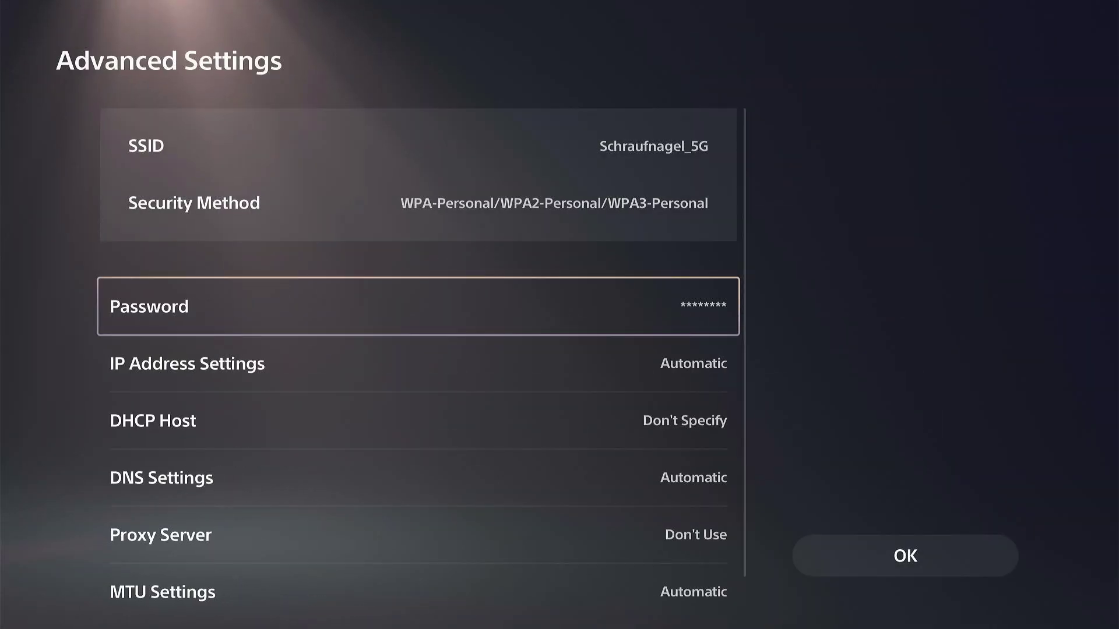
{"action": "key", "text": "Down"}
{"action": "key", "text": "Down"}
{"action": "key", "text": "Down"}
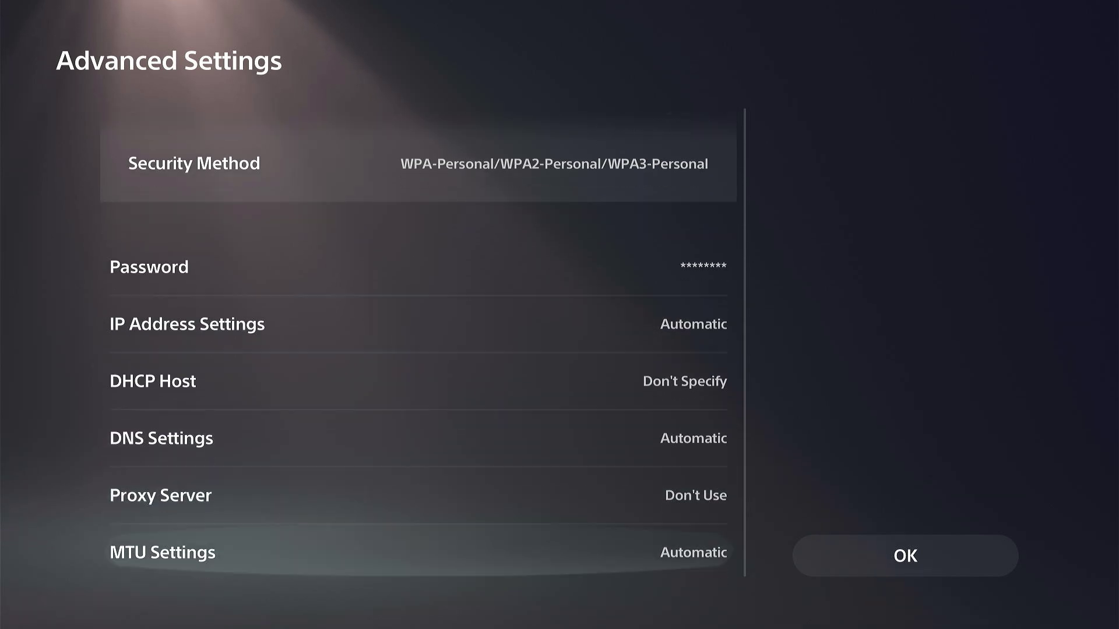
{"action": "key", "text": "Down"}
{"action": "key", "text": "Down"}
{"action": "key", "text": "Up"}
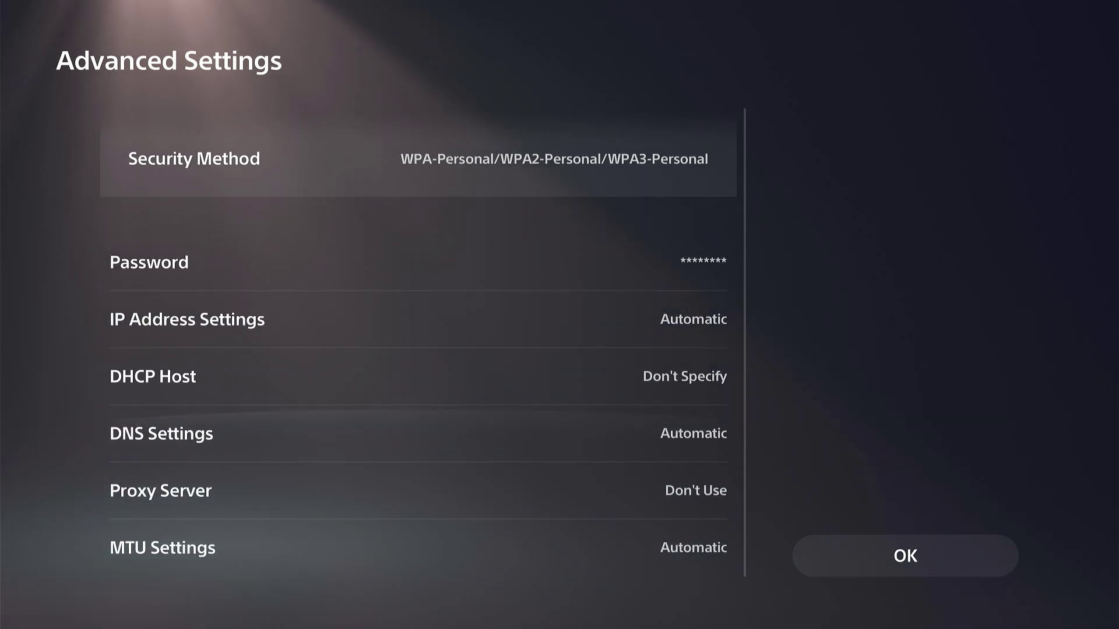
{"action": "key", "text": "Up"}
{"action": "key", "text": "Up"}
{"action": "key", "text": "Up"}
{"action": "key", "text": "Up"}
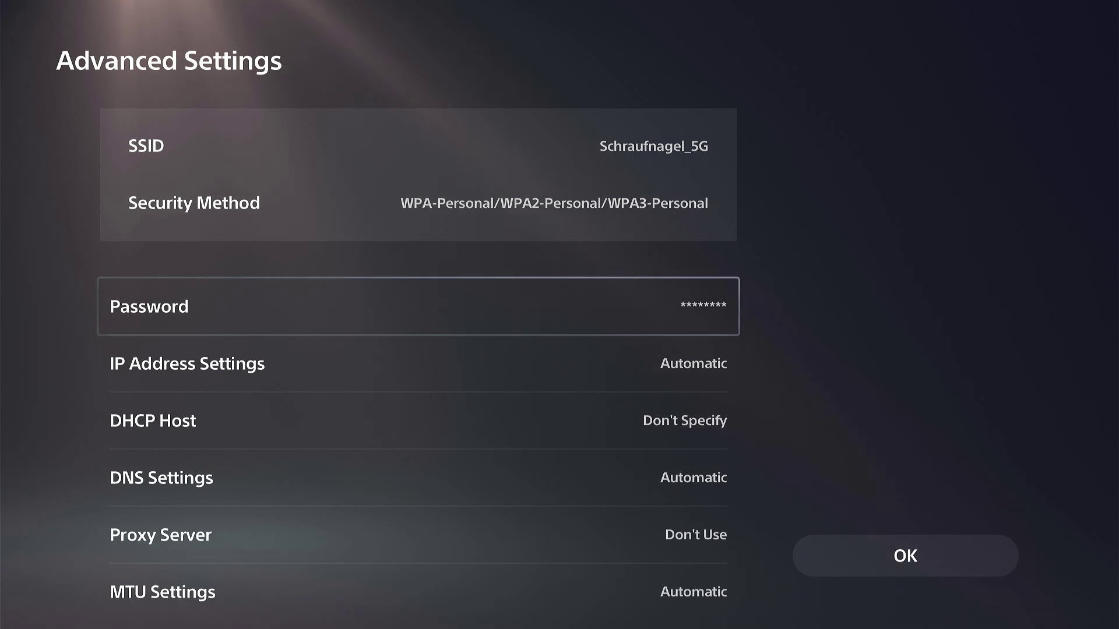
{"action": "key", "text": "Down"}
{"action": "key", "text": "Down"}
{"action": "key", "text": "Down"}
{"action": "key", "text": "Down"}
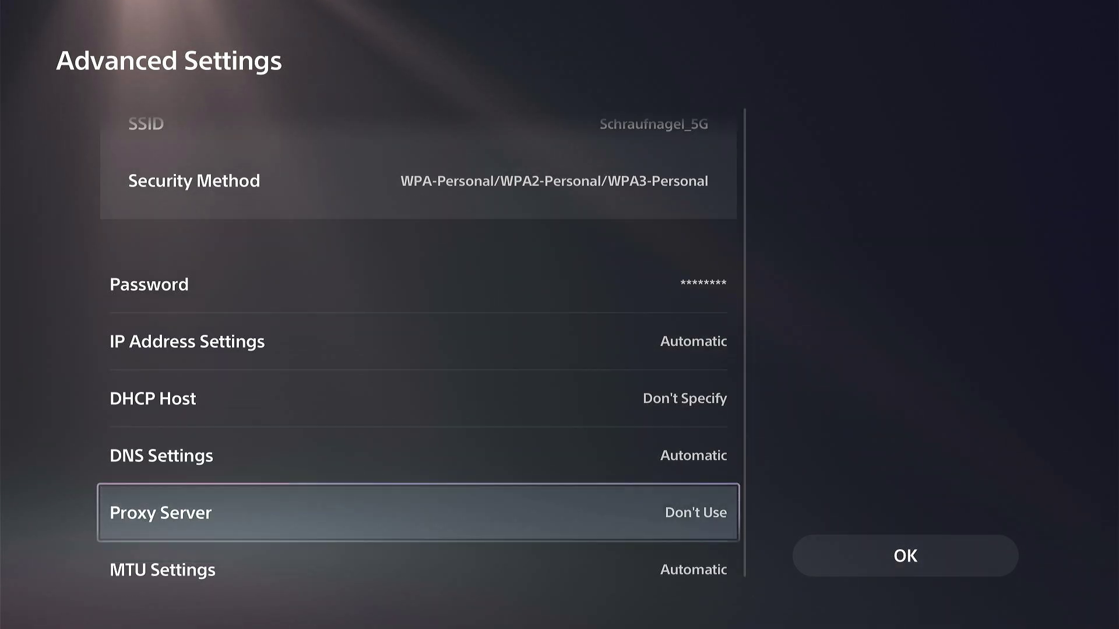